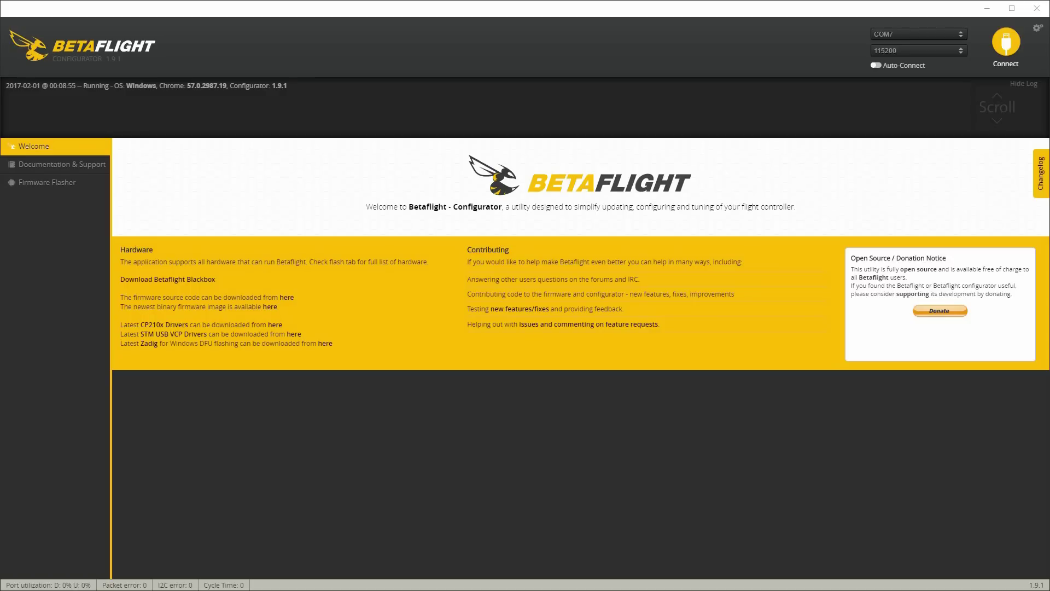
Open the firmware flasher and choose SPRACINGF3EVO as the target board.
click(47, 182)
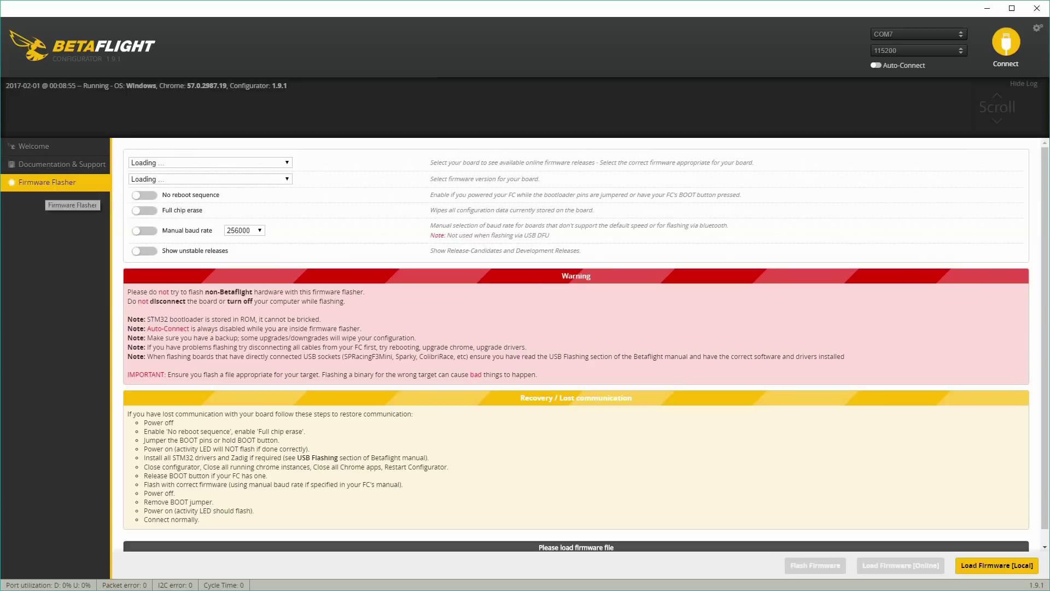
click(211, 163)
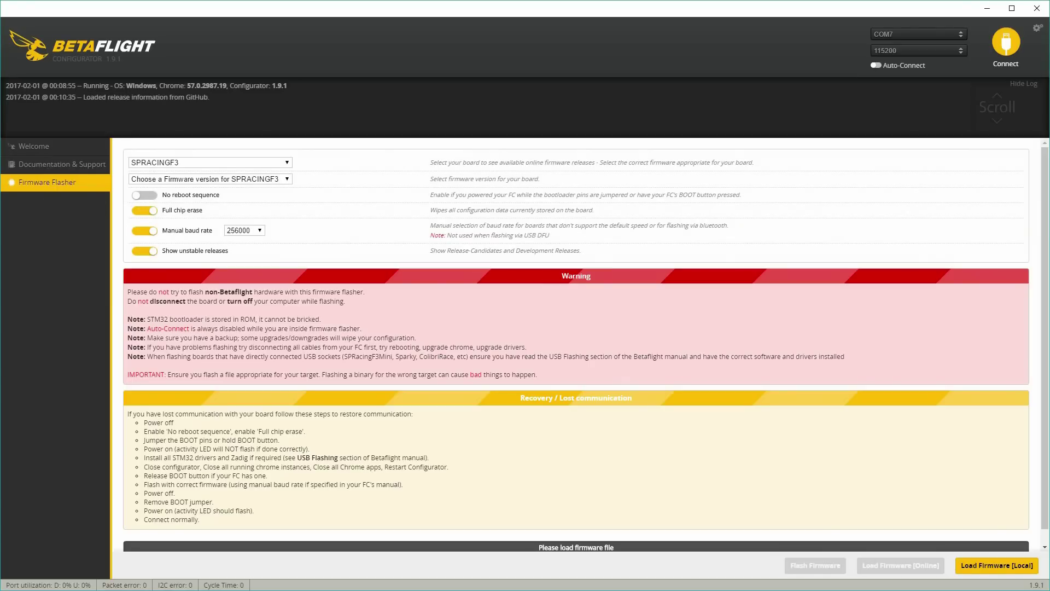
click(211, 162)
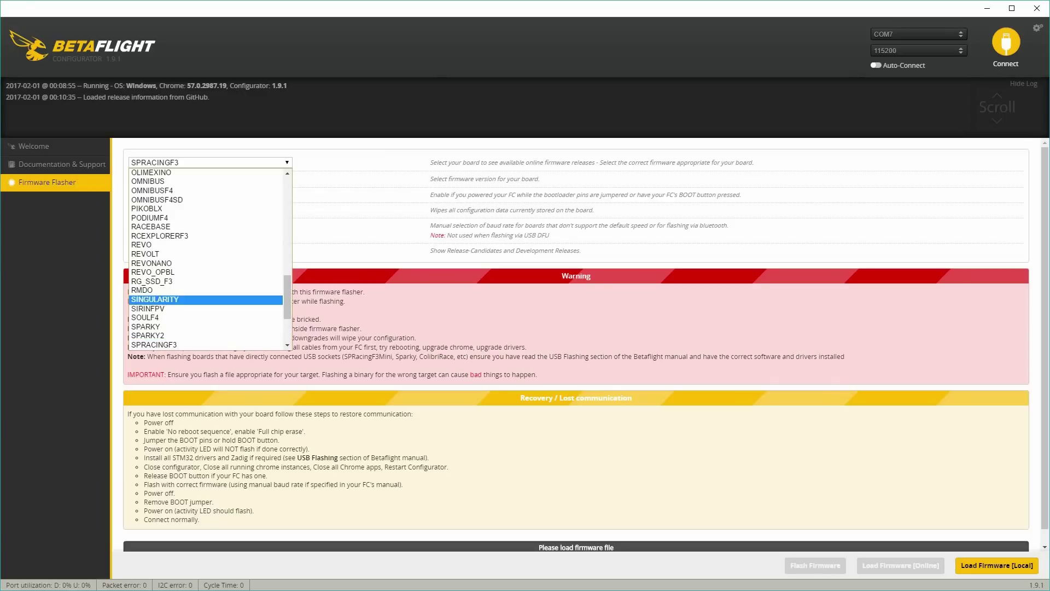
key(Down)
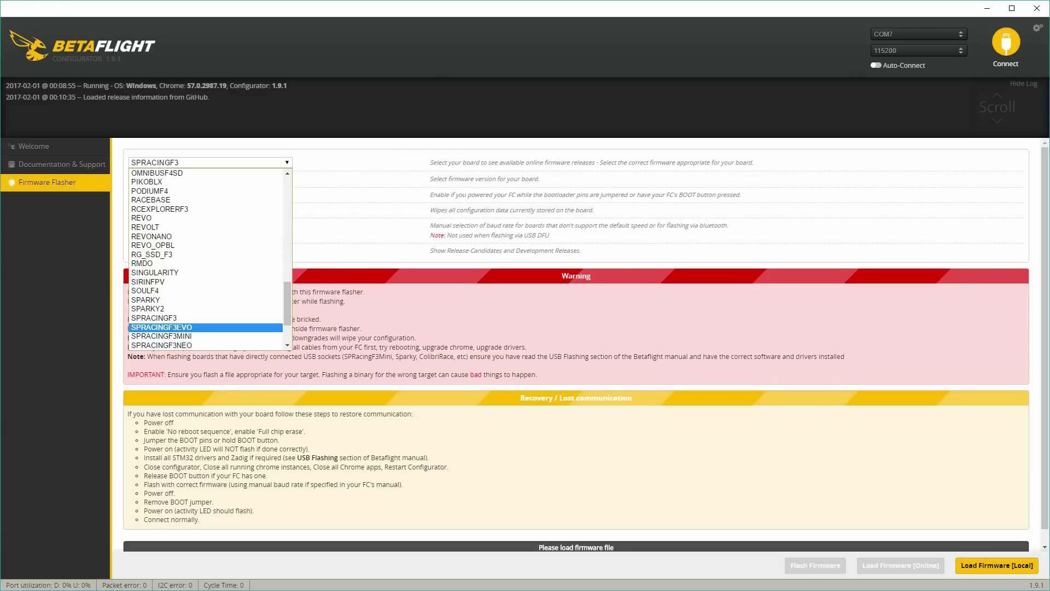
key(Return)
Choose the stable 3.1.1 firmware release dated 31-01-2017 for the selected board.
key(Tab)
key(alt+Down)
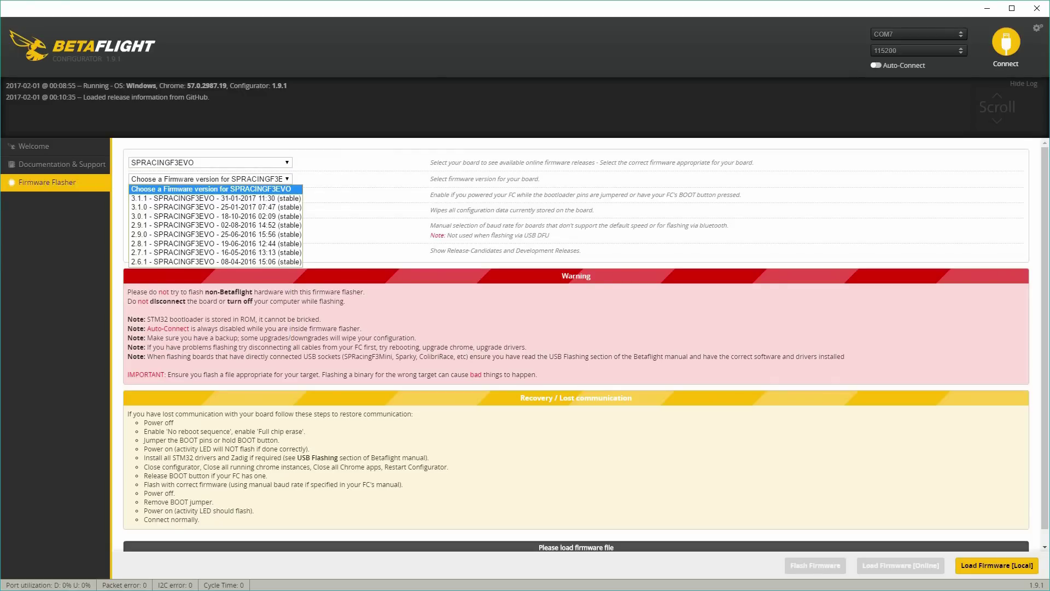
key(Down)
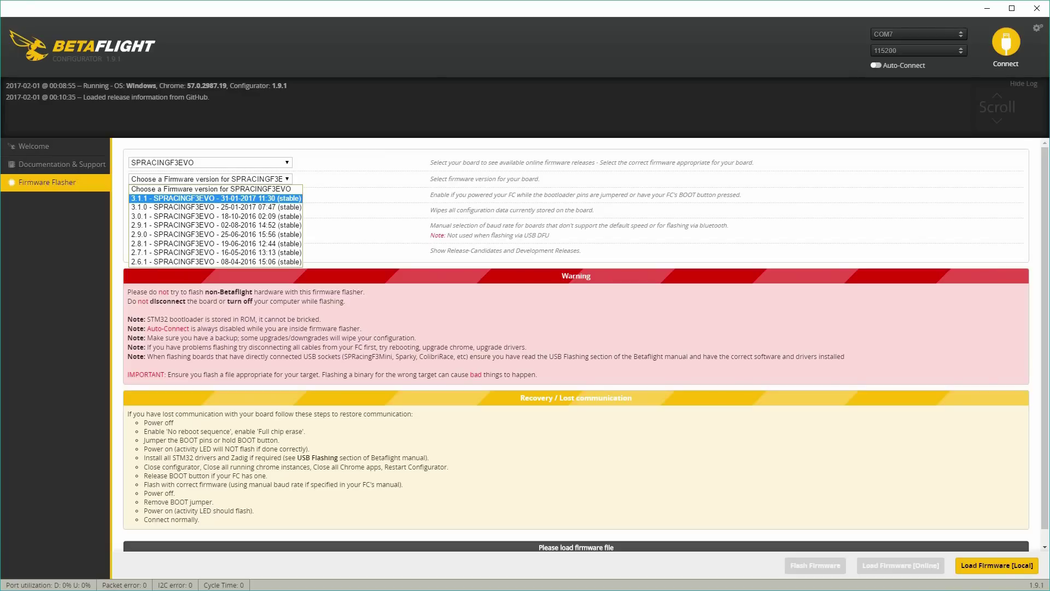
key(Return)
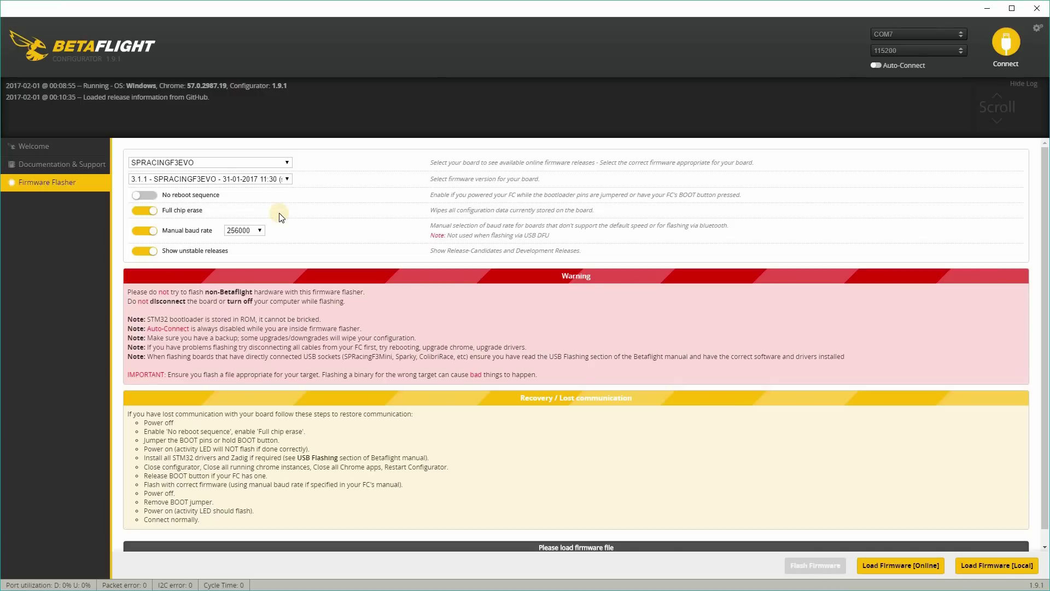
Download the chosen firmware from the online source and flash it to the flight controller.
click(917, 566)
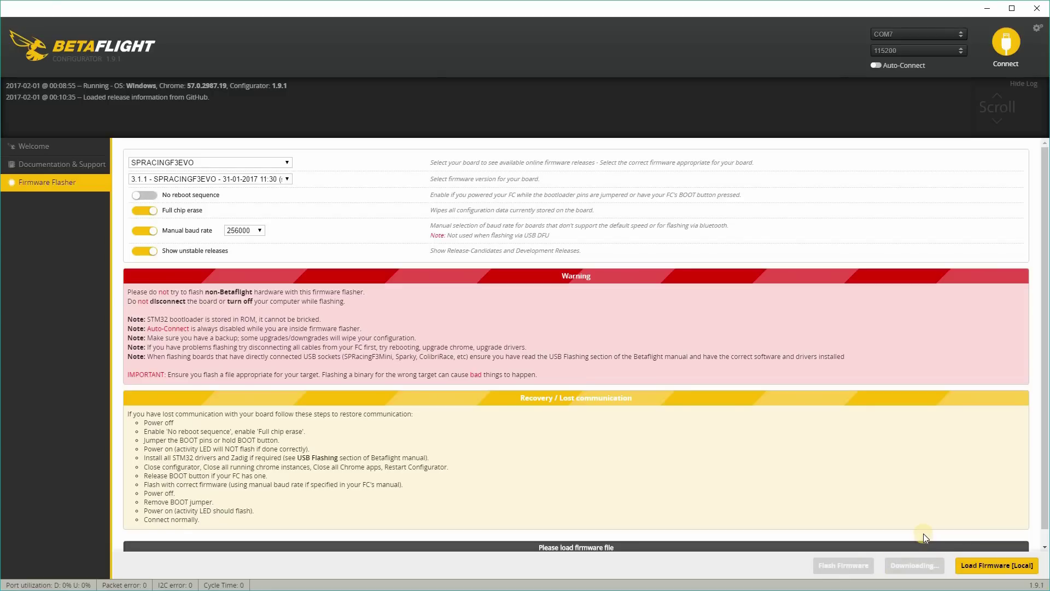
scroll(654, 471, down, 1)
scroll(654, 473, down, 3)
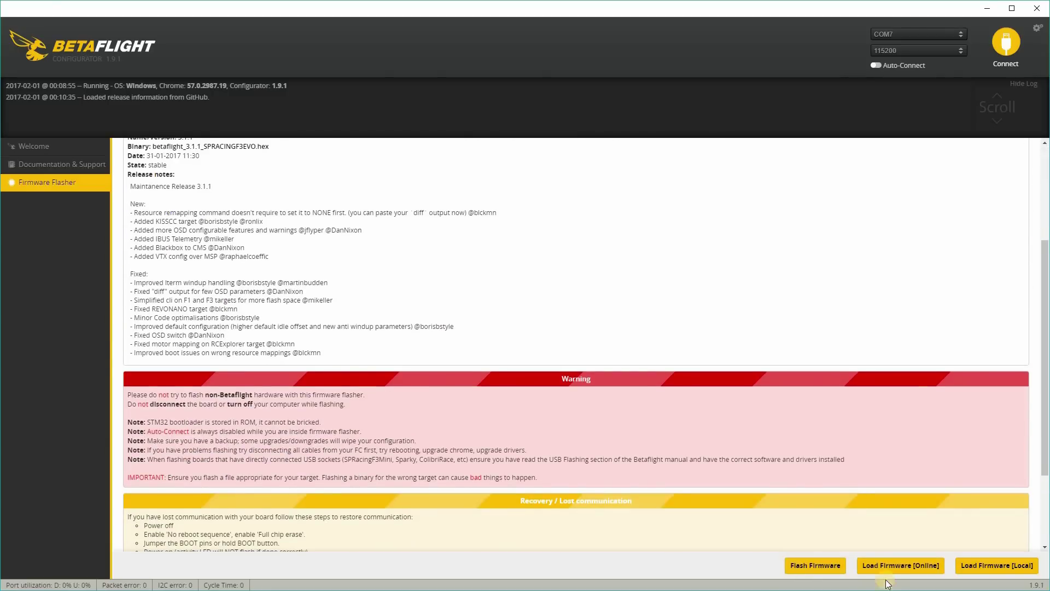
scroll(697, 565, down, 2)
click(800, 566)
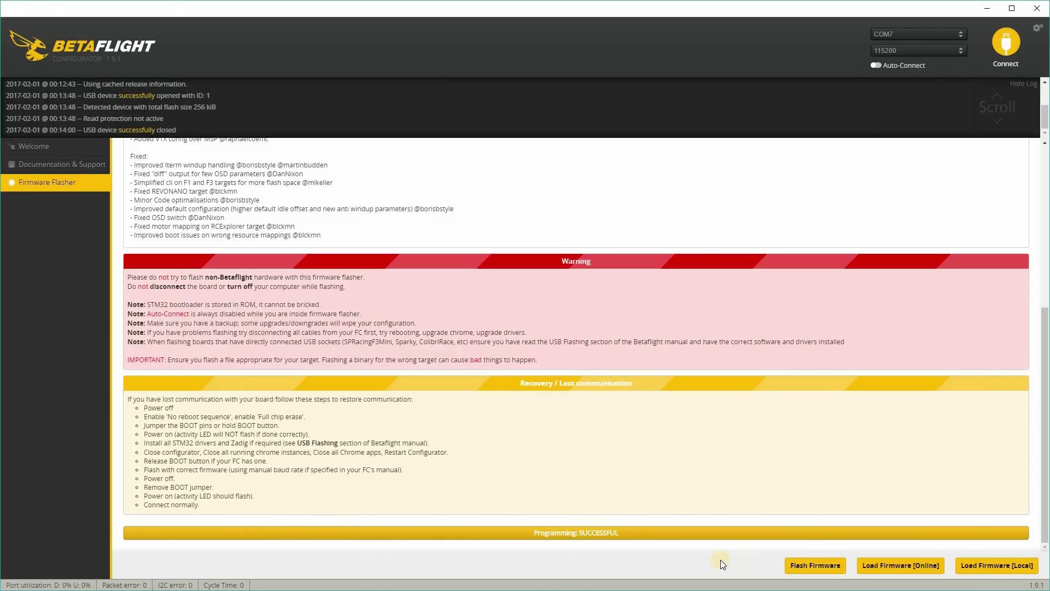
Connect to the flight controller and calibrate its accelerometer.
click(1017, 51)
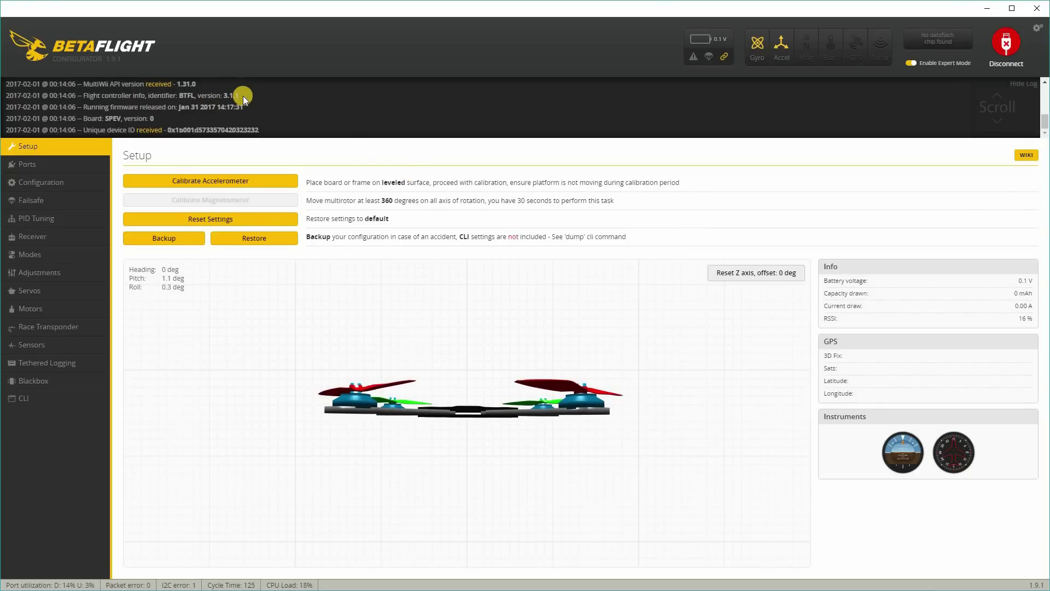
click(222, 183)
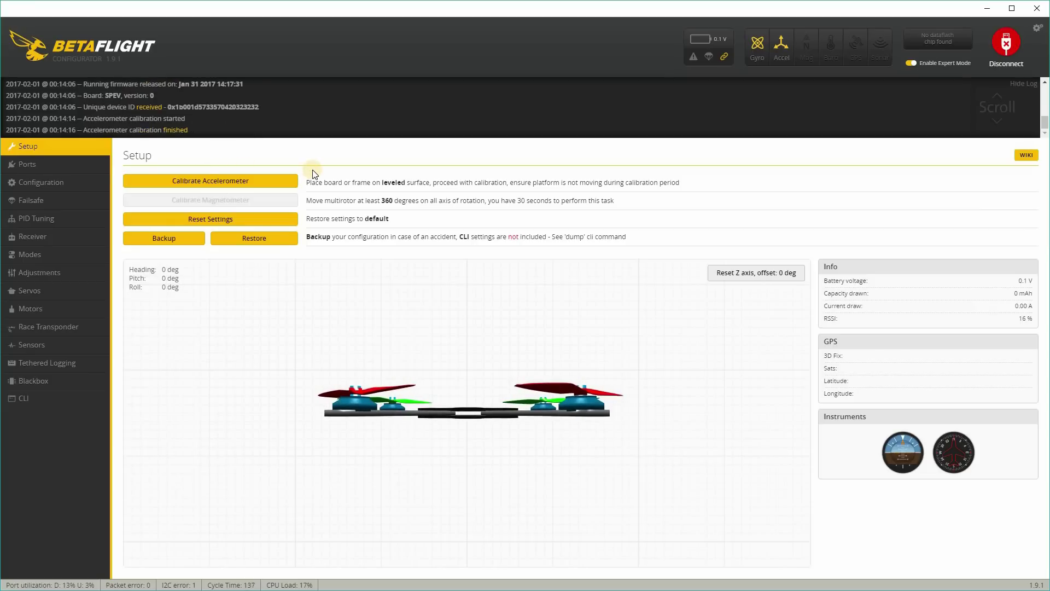
Set the minimum throttle in the ESC/motor configuration to 1050.
click(28, 170)
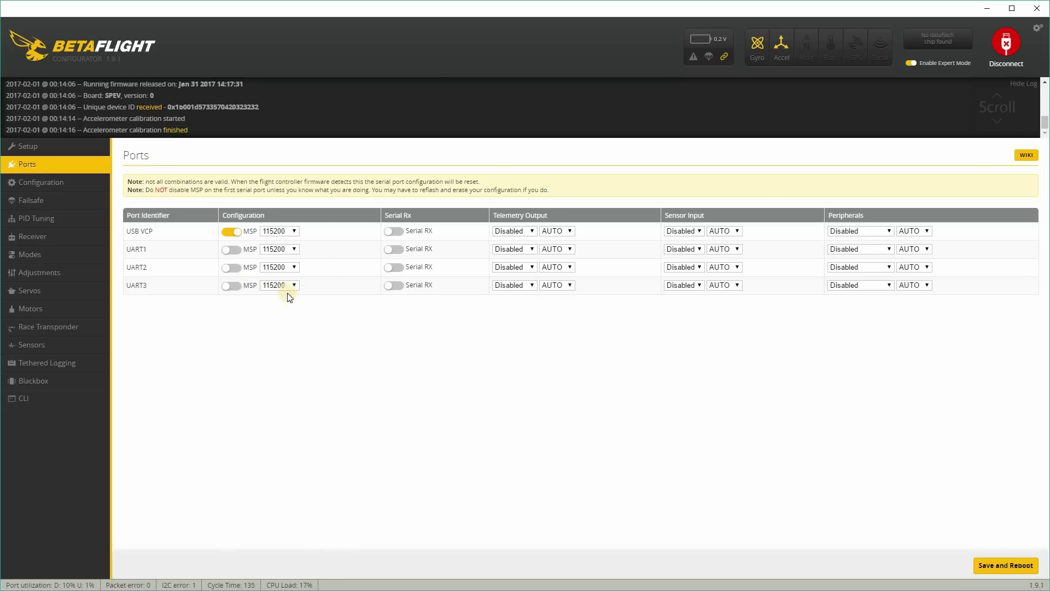
click(67, 184)
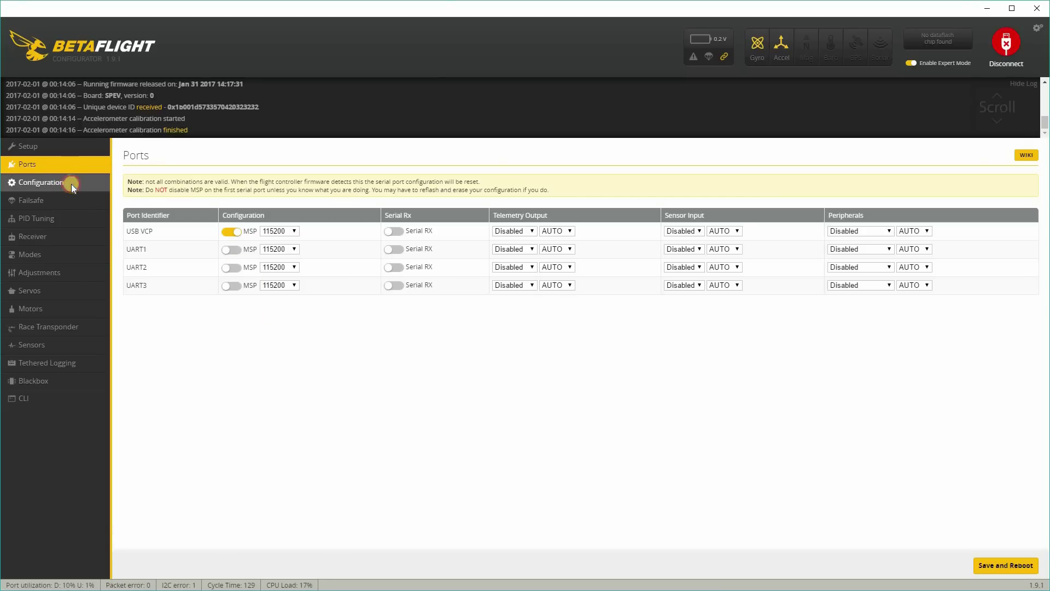
click(71, 184)
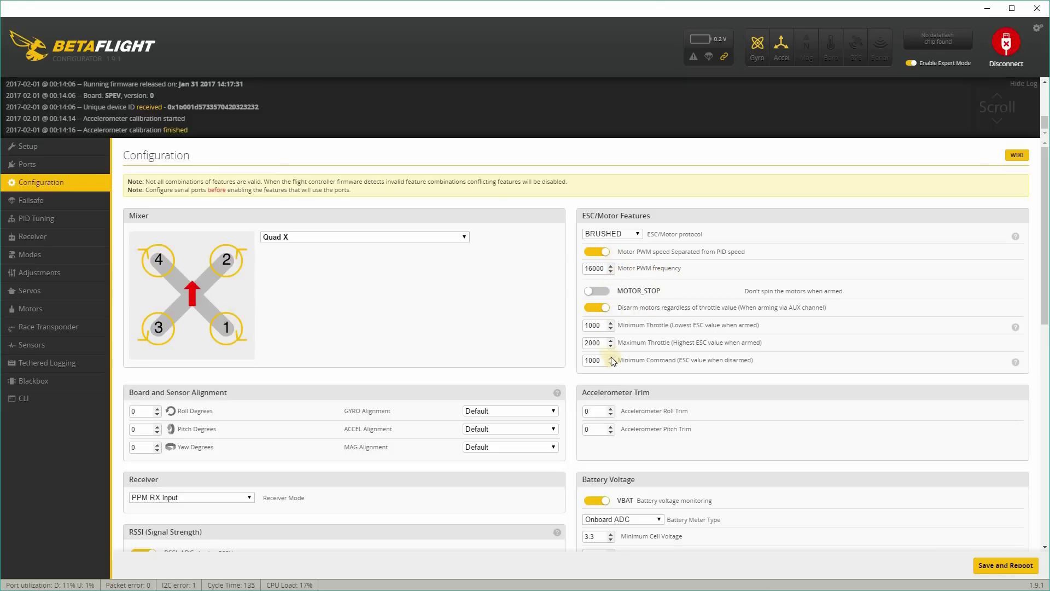
click(602, 324)
scroll(367, 319, down, 3)
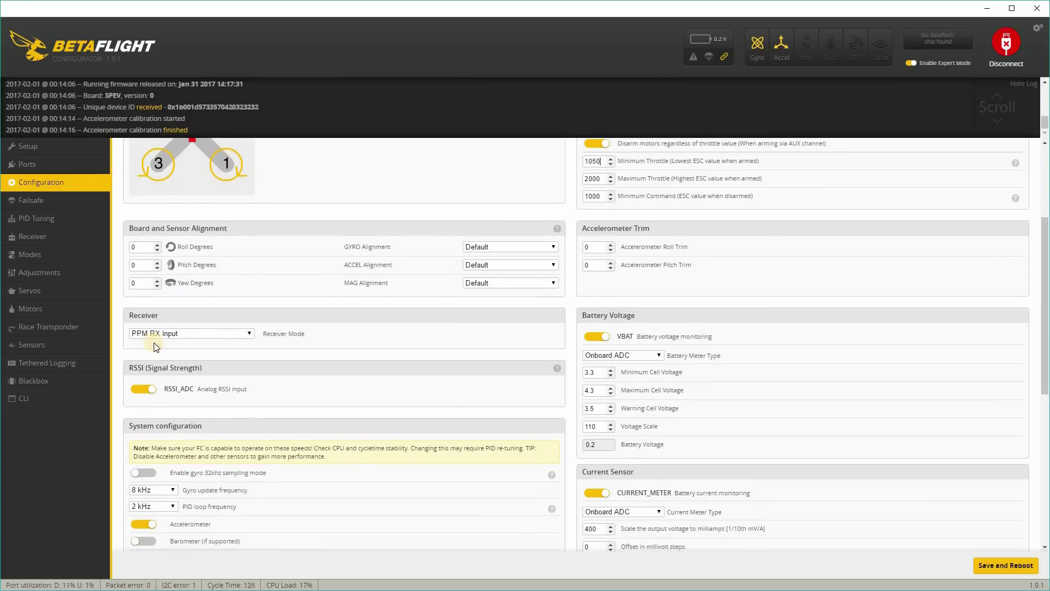
Disable the RSSI_ADC analog signal input and the CURRENT_METER battery current monitoring.
click(173, 389)
scroll(624, 372, down, 1)
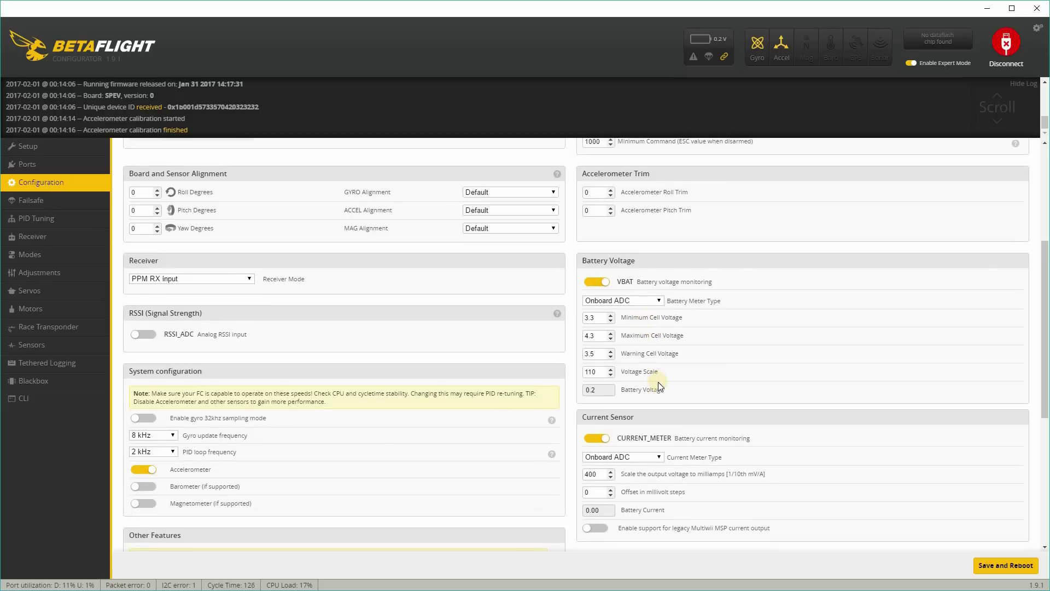
click(596, 437)
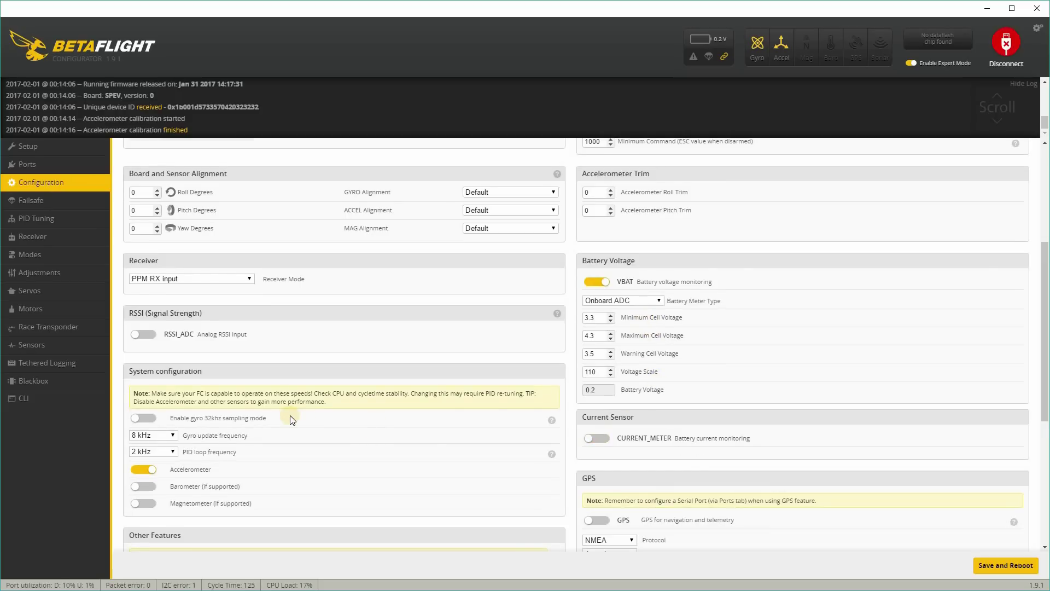
Under the other features, disable TELEMETRY, BLACKBOX and TRANSPONDER, and enable AIRMODE.
scroll(291, 419, down, 1)
scroll(292, 420, down, 1)
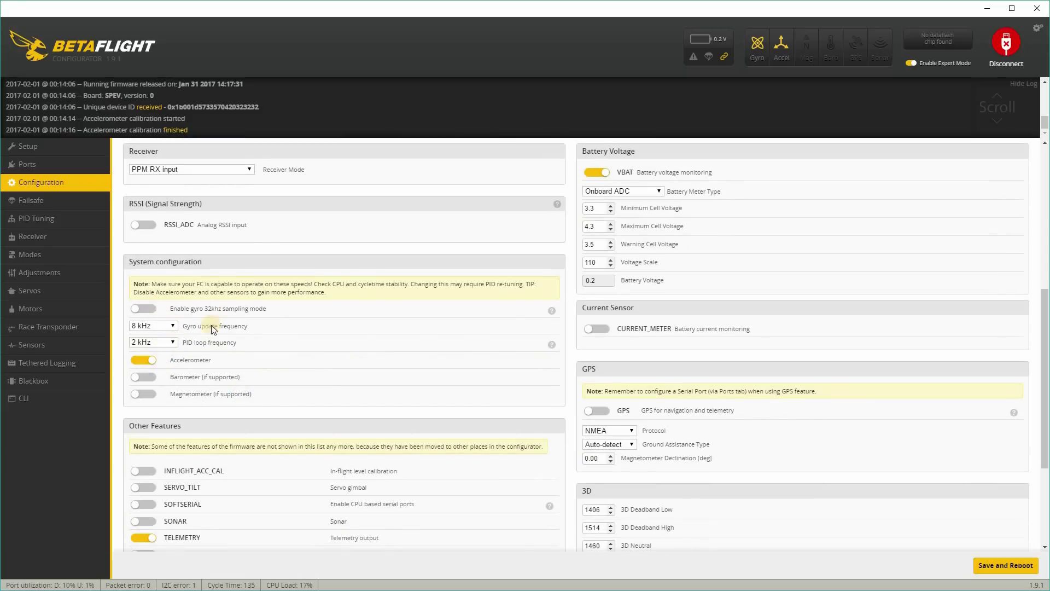
scroll(143, 429, down, 3)
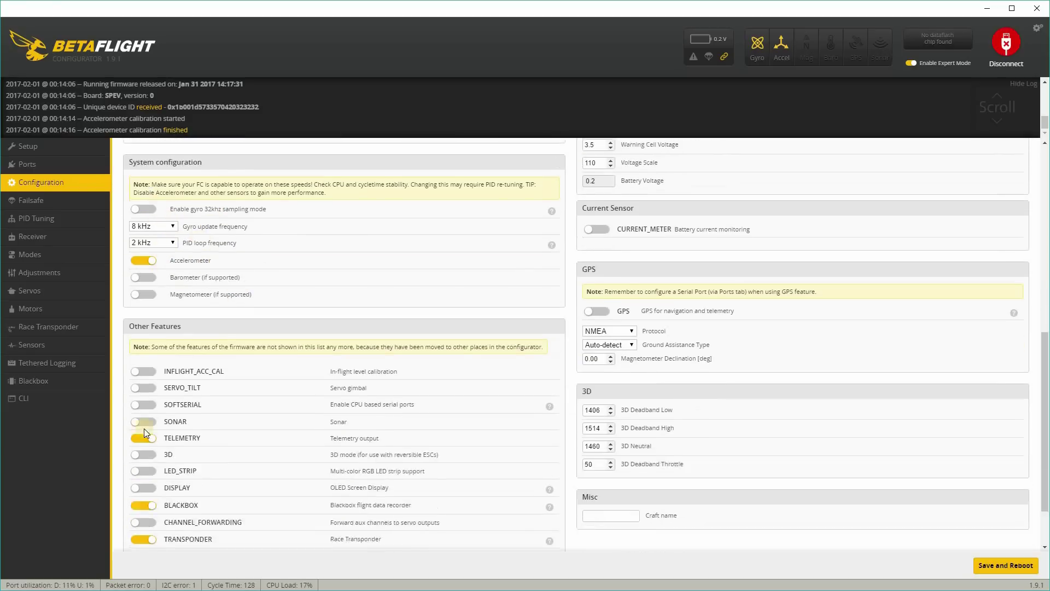
click(144, 377)
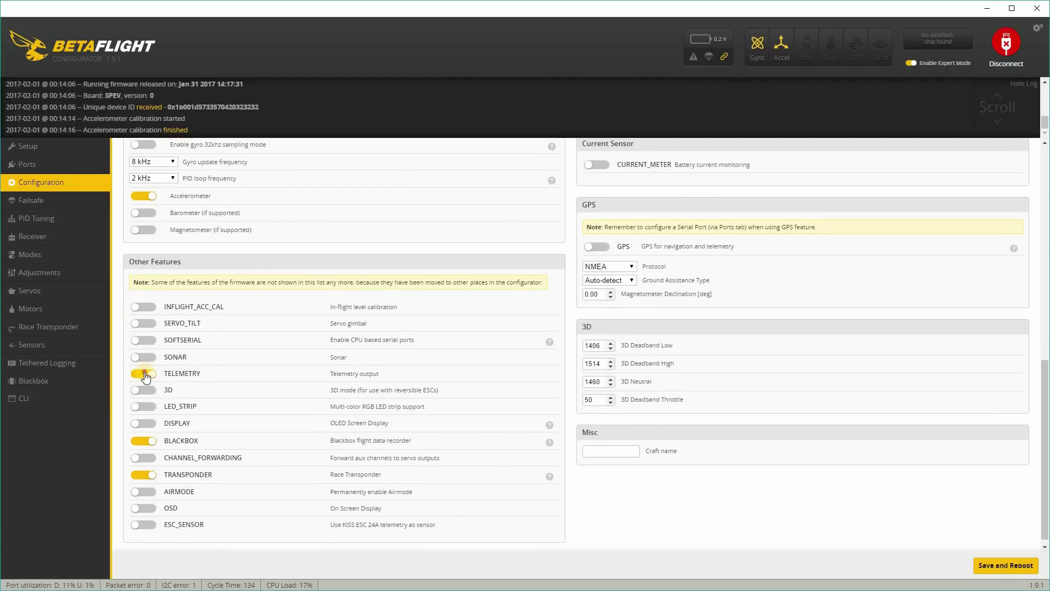
click(144, 441)
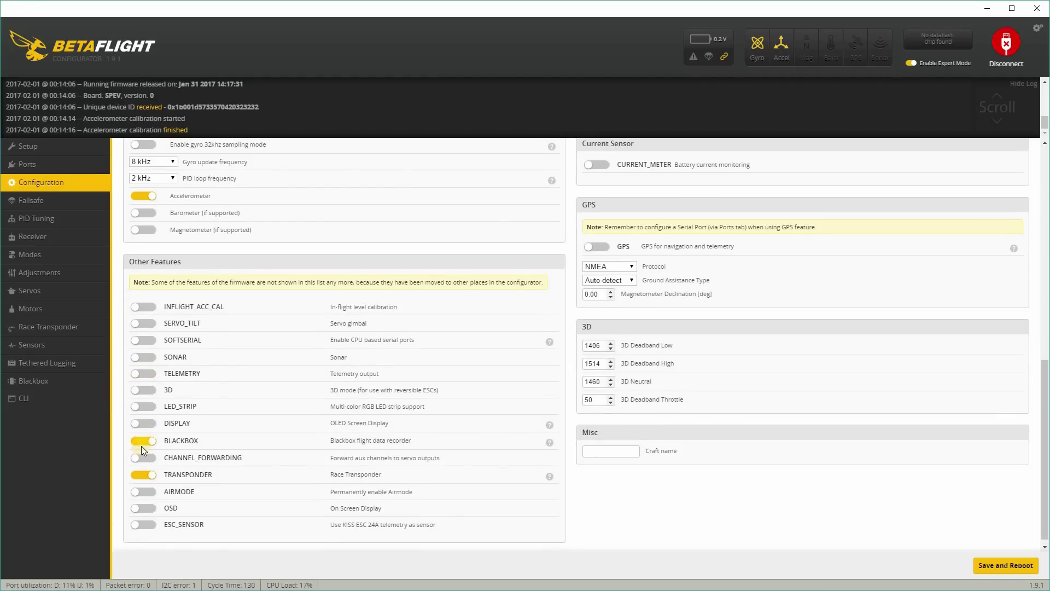
click(140, 476)
click(143, 492)
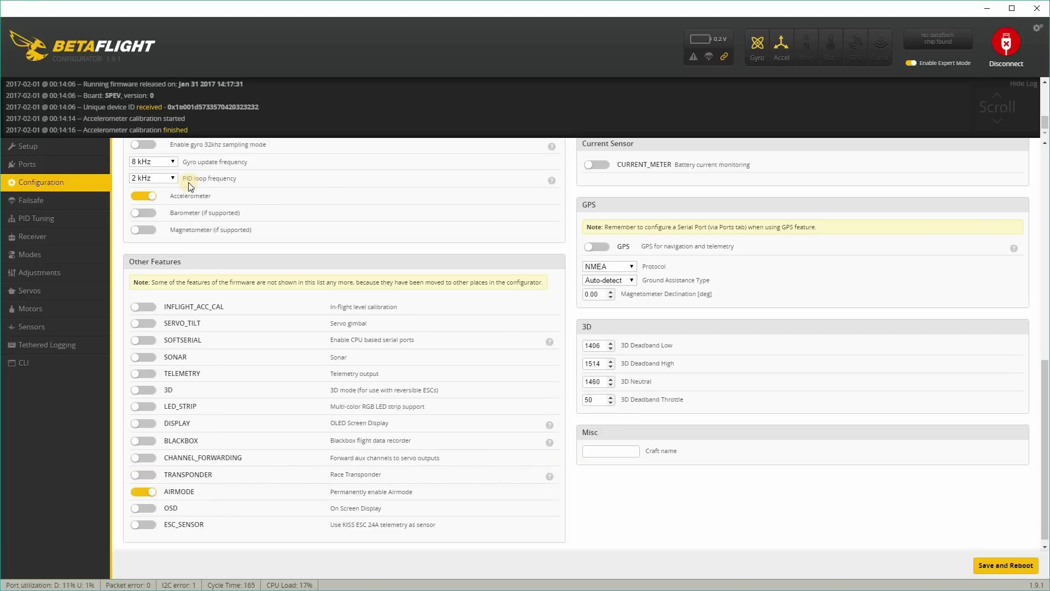
In the PID tuning settings, set the proportional gain to 70 for roll and 80 for pitch.
click(17, 200)
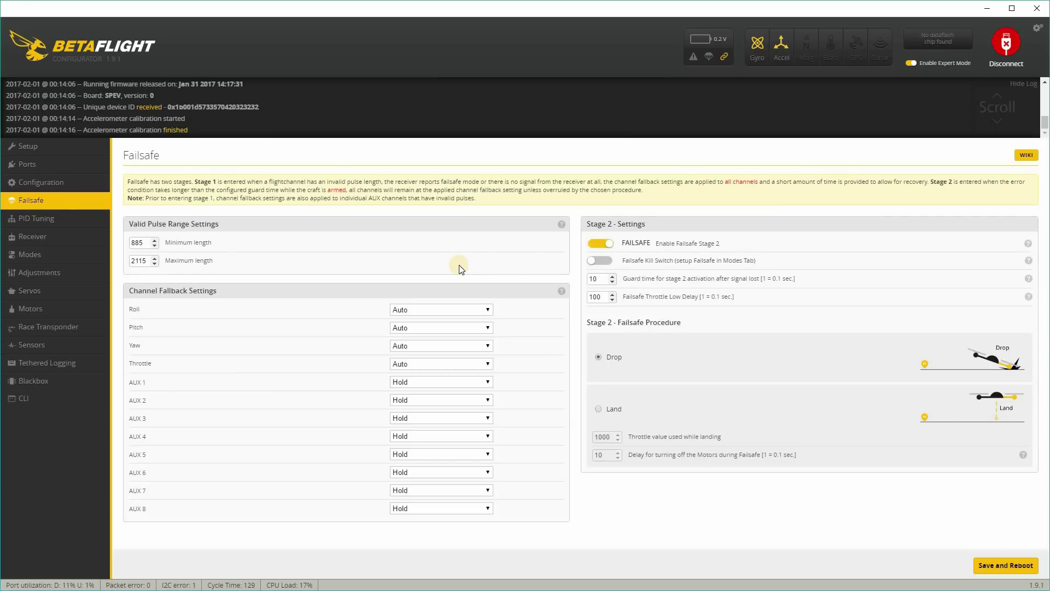
click(35, 222)
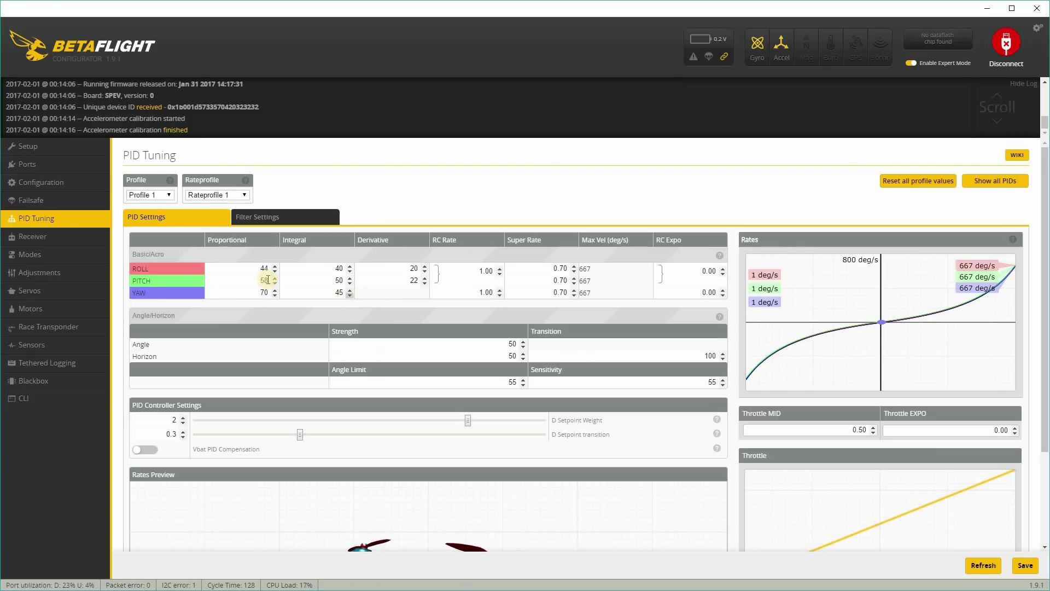
drag(255, 272, 285, 273)
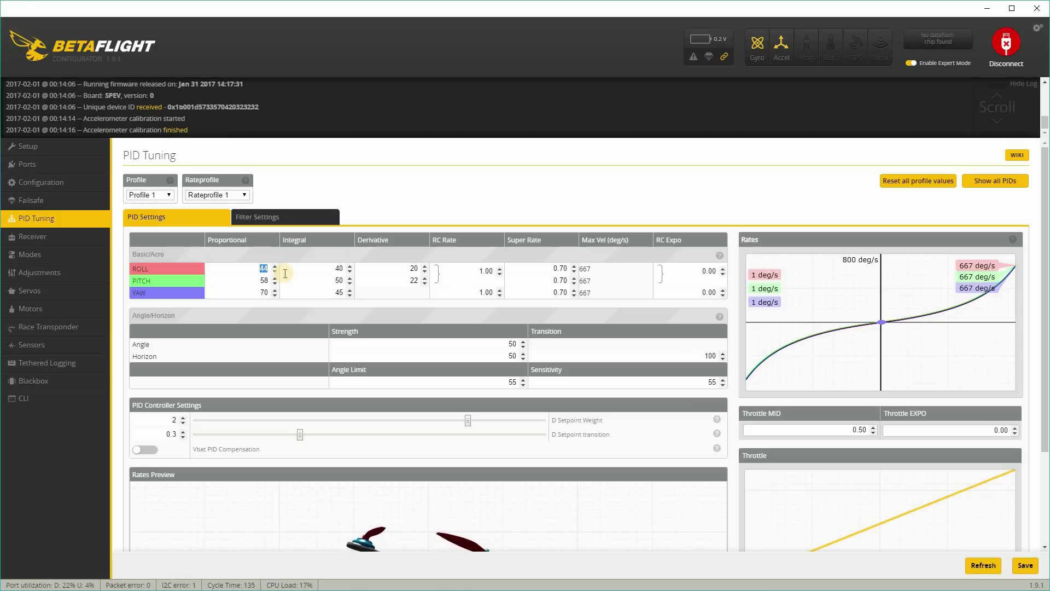
text(70)
drag(256, 280, 286, 280)
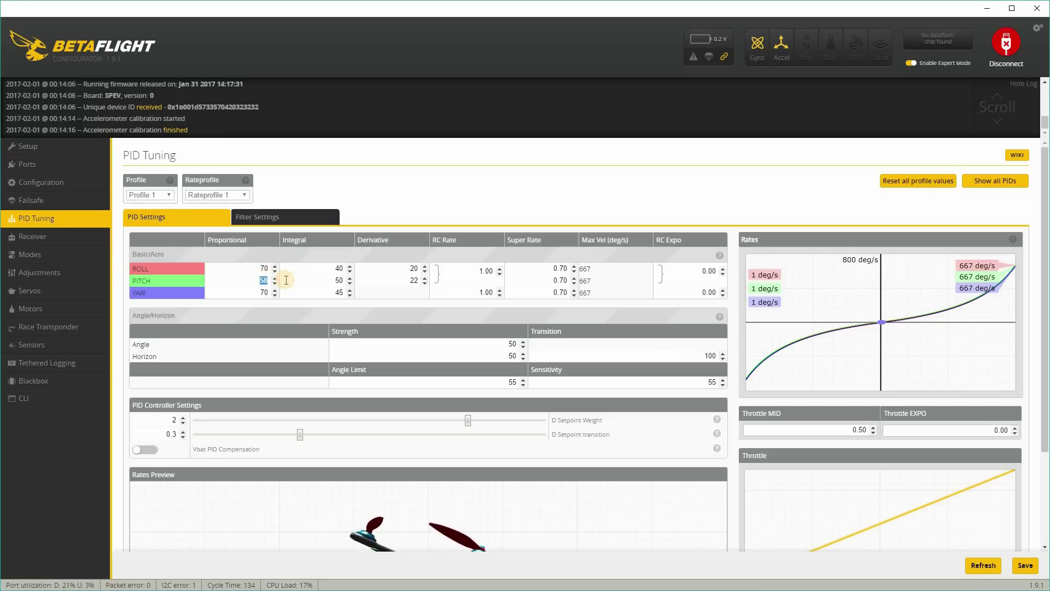
text(80)
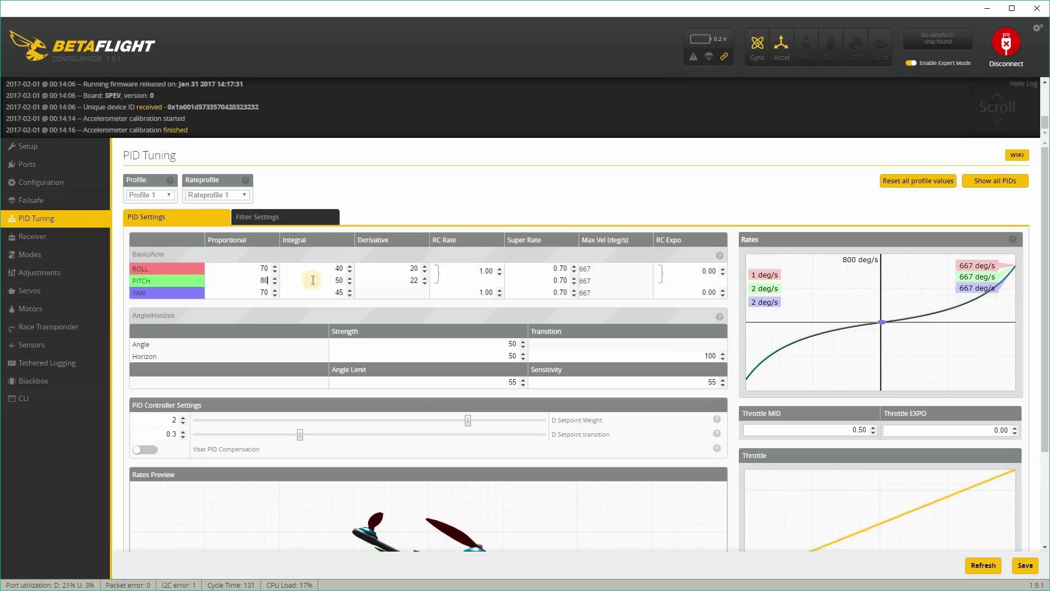
Set the integral gain to 50 for roll and 55 for pitch.
double_click(336, 267)
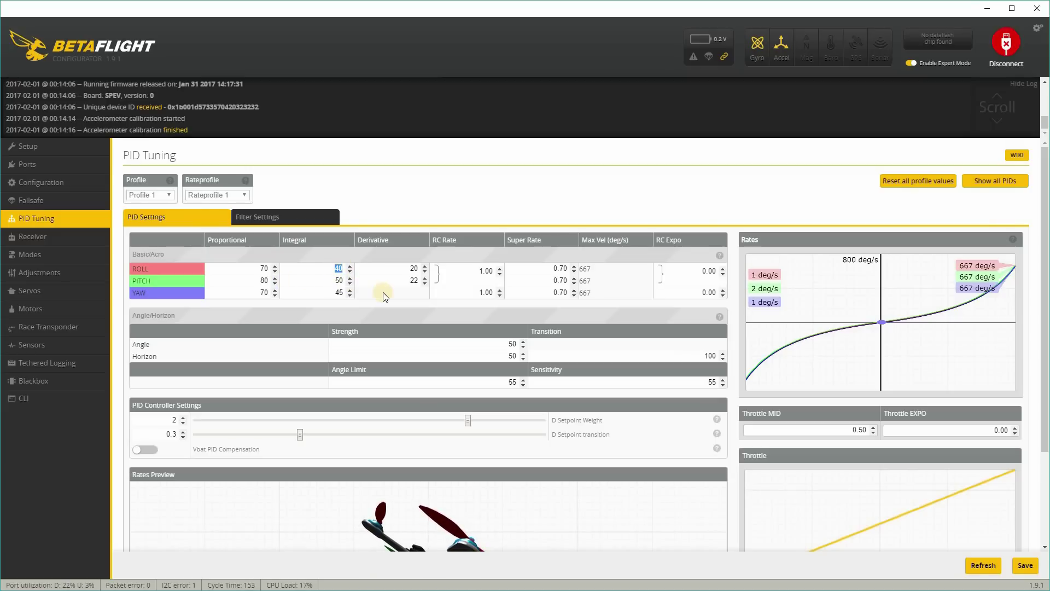
text(50)
double_click(347, 281)
text(55)
Set the derivative gain to 30 for roll and 35 for pitch.
double_click(422, 268)
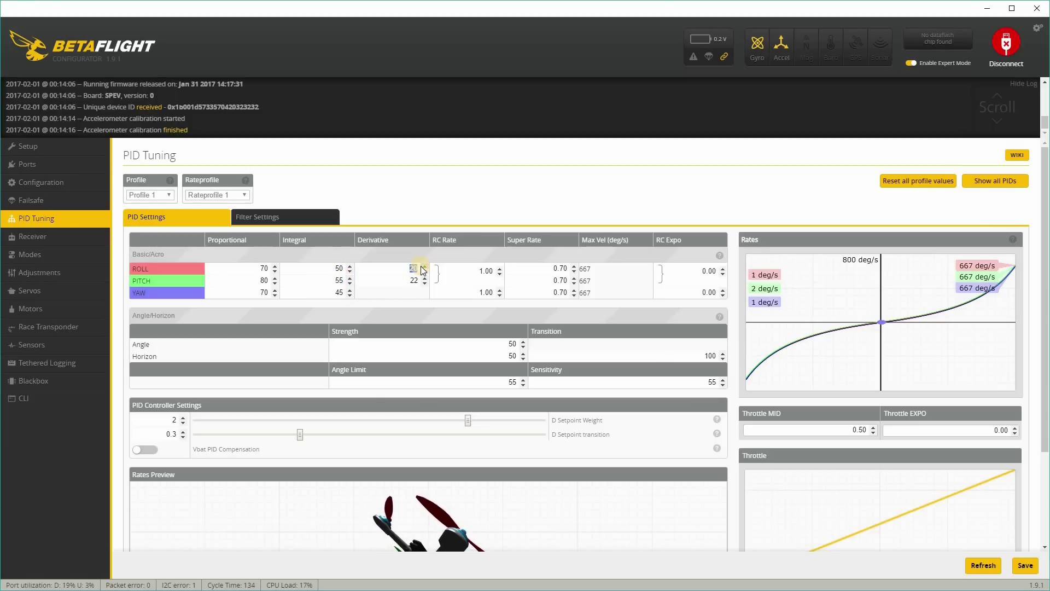
text(30)
double_click(421, 281)
text(35)
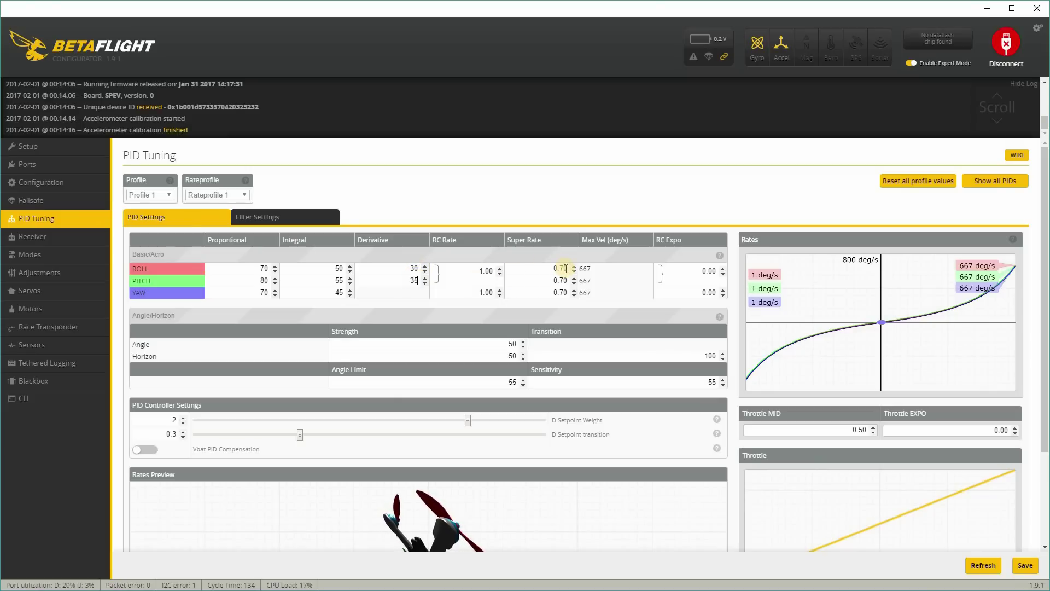
Set the super rate to 0.75 for both roll and pitch and save the PID tuning settings.
drag(566, 268, 553, 280)
text(50.75)
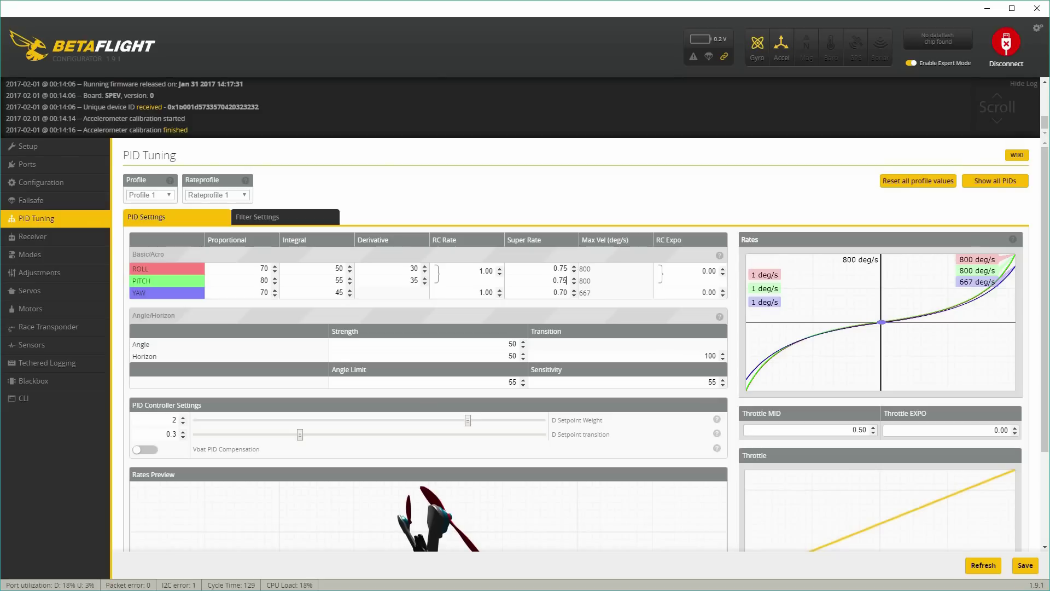
click(1026, 565)
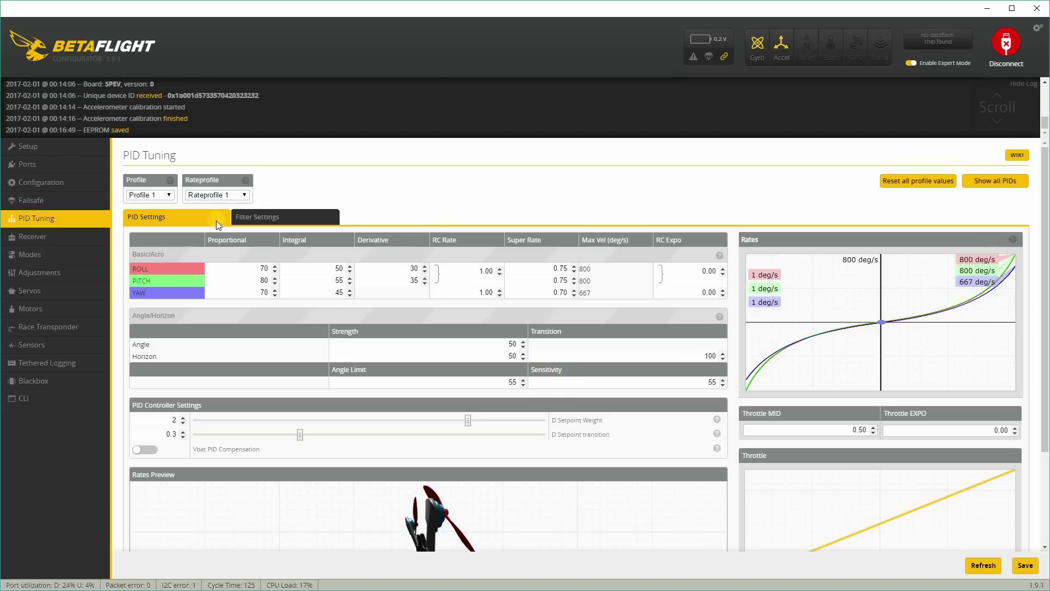
In the receiver settings, set the RC deadband and the yaw deadband to 5 and save.
click(82, 240)
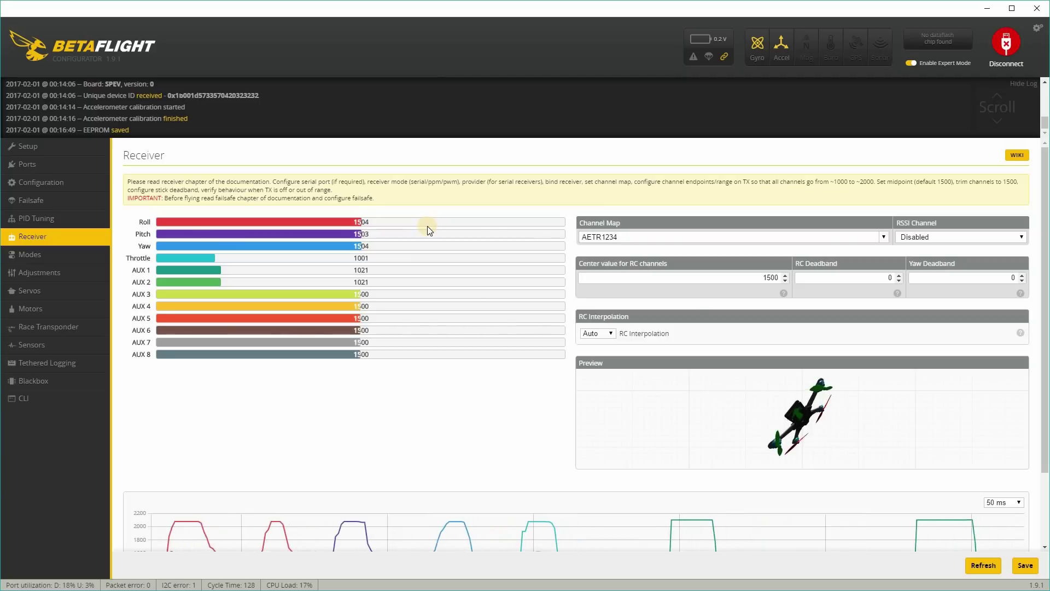
double_click(890, 279)
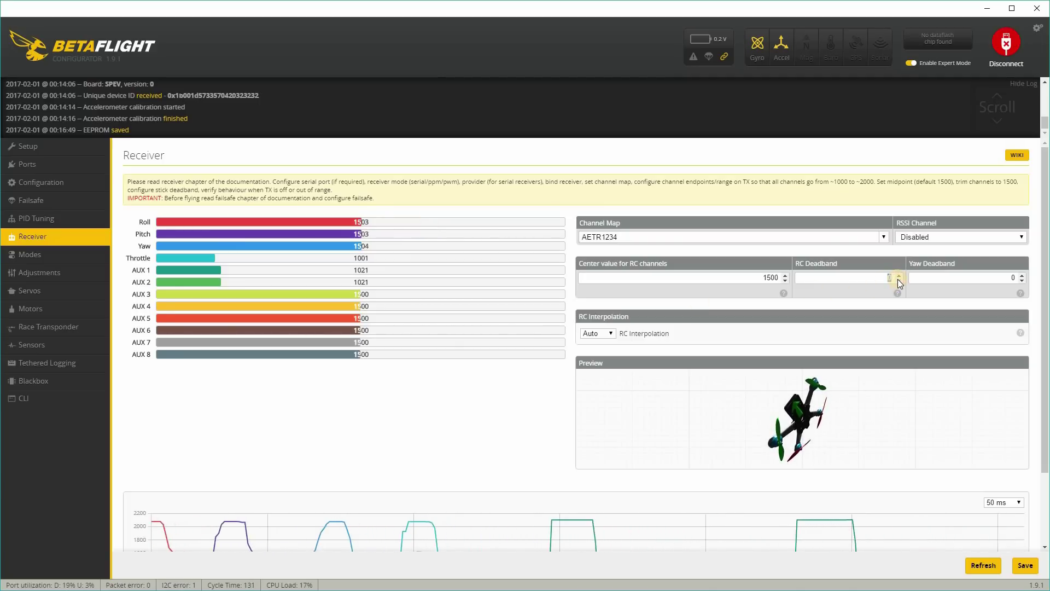
text(5)
double_click(1013, 278)
text(5)
click(1025, 566)
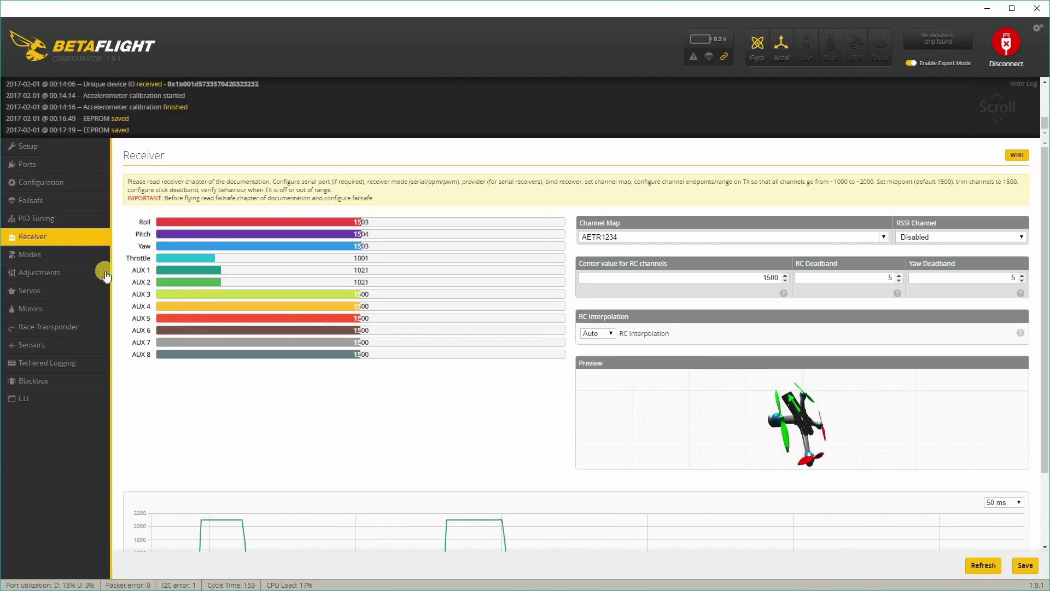
Add an ARM mode range on AUX 1 from 1500 to 2100 and save the modes.
click(57, 257)
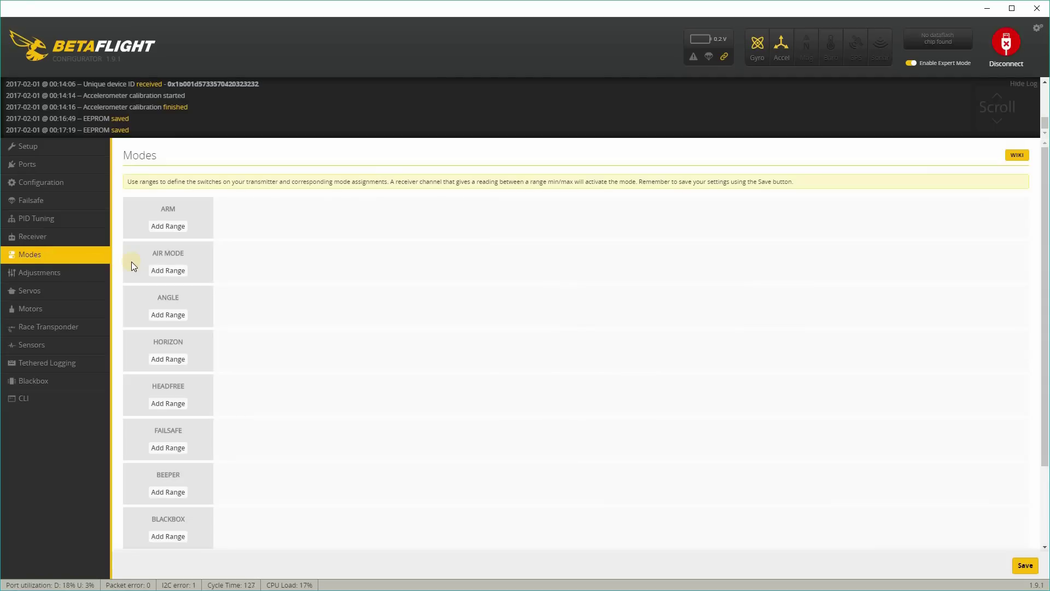
click(168, 227)
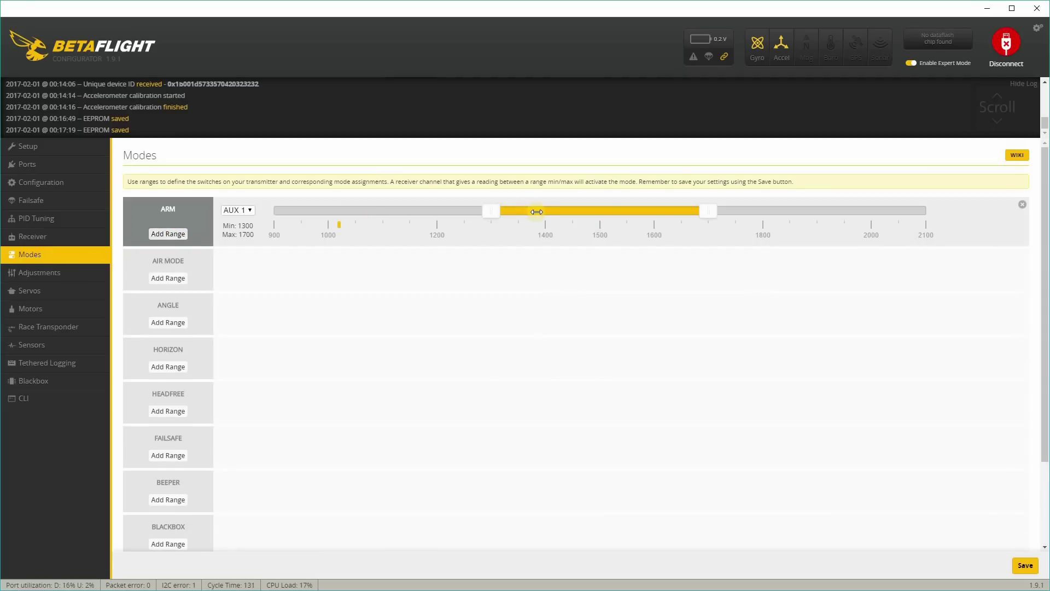
drag(788, 213, 611, 221)
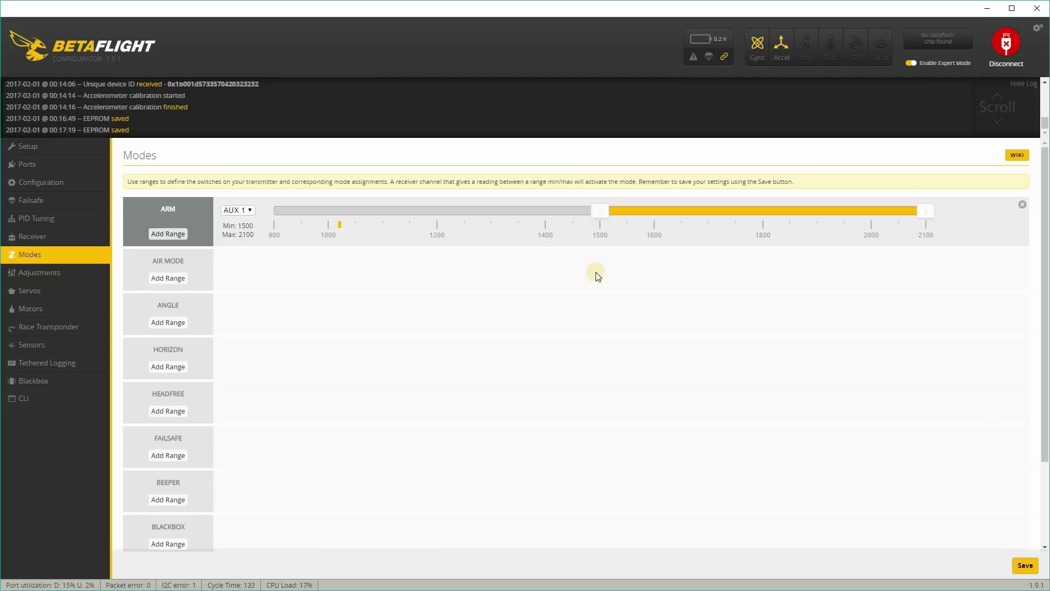
click(1016, 560)
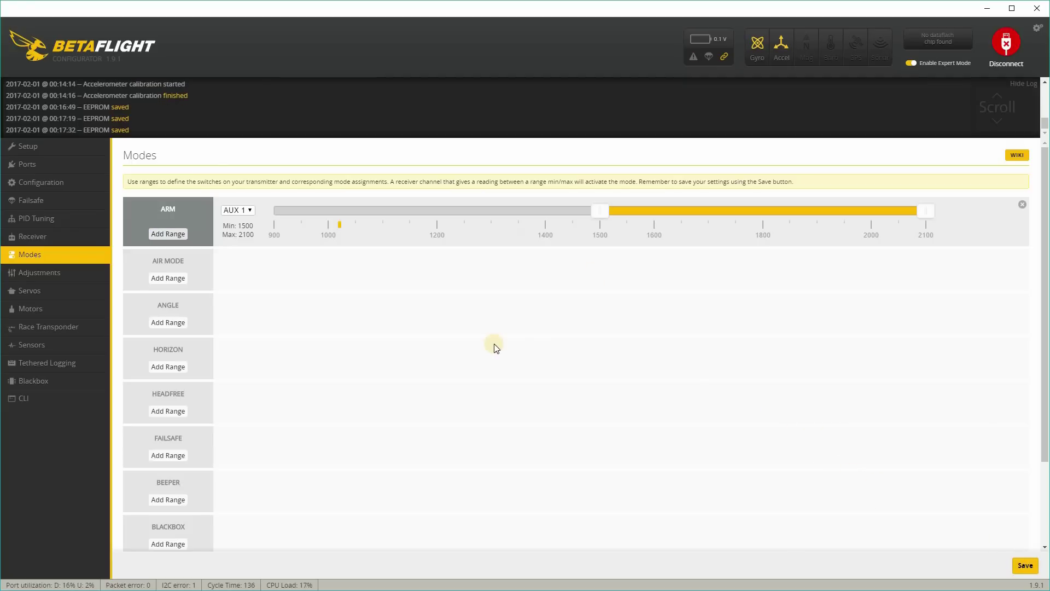
Add an ANGLE mode range on AUX 2 from 1500 to 2100 and save the modes.
click(179, 323)
click(236, 307)
key(Return)
drag(545, 304, 761, 306)
drag(661, 310, 601, 313)
click(1021, 565)
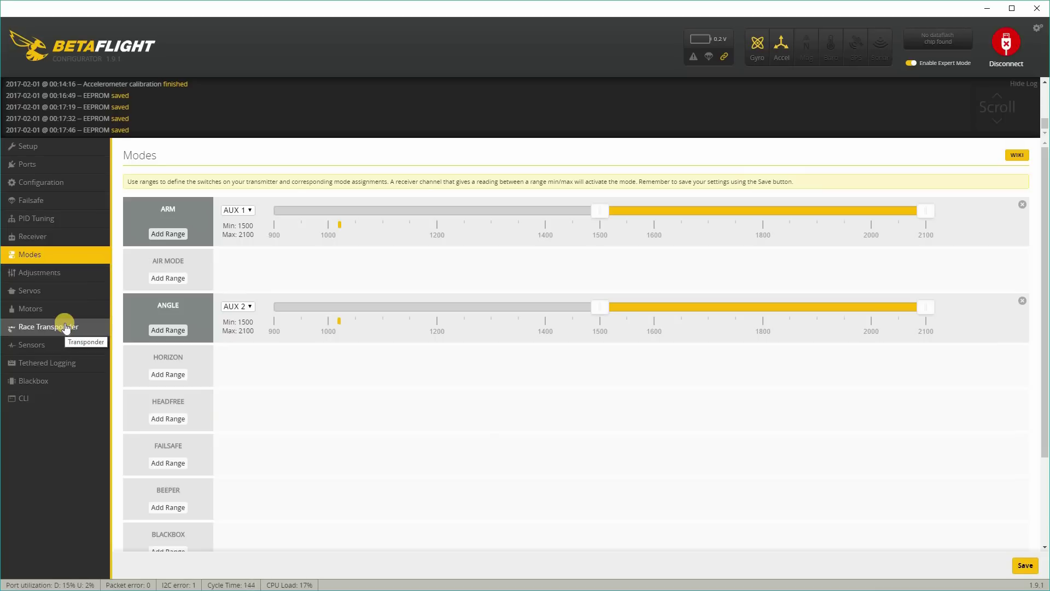
In the CLI, query min_check with "get min_check", set it with "set min_check=1005", and save the configuration.
click(63, 398)
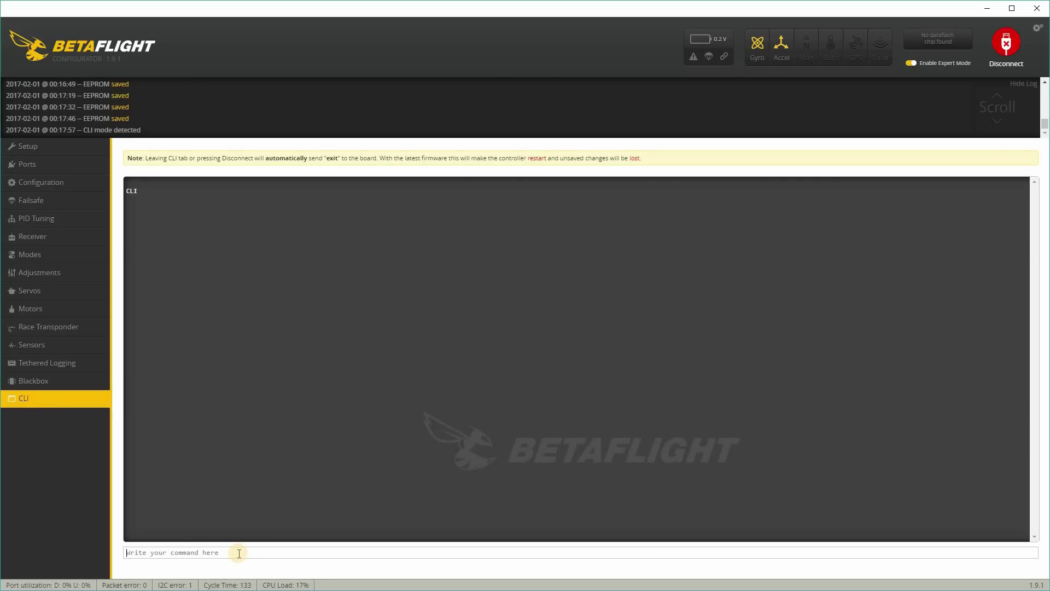
text(get min_check)
key(Return)
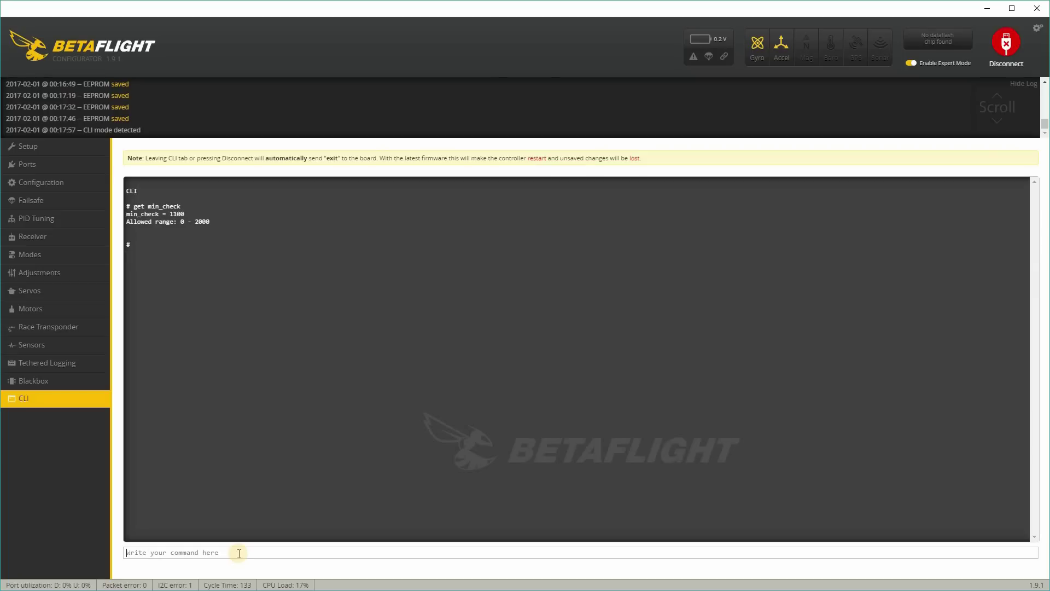
text(set min_check=1005)
key(Return)
text(save)
key(Return)
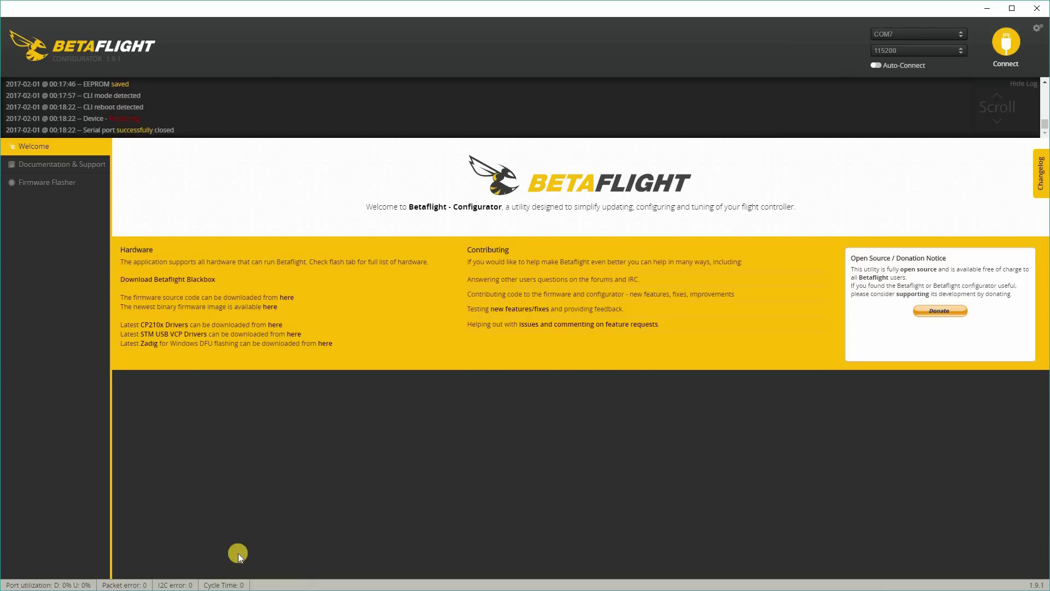